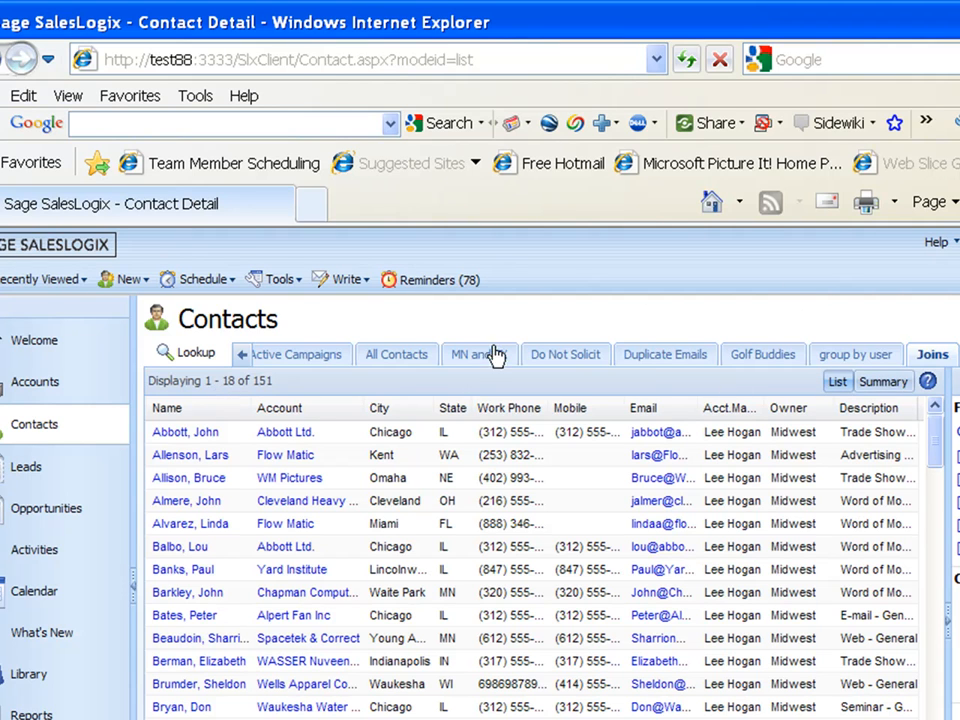
Open the Joins contact group for editing in Query Builder and show its conditions.
drag(252, 381, 300, 392)
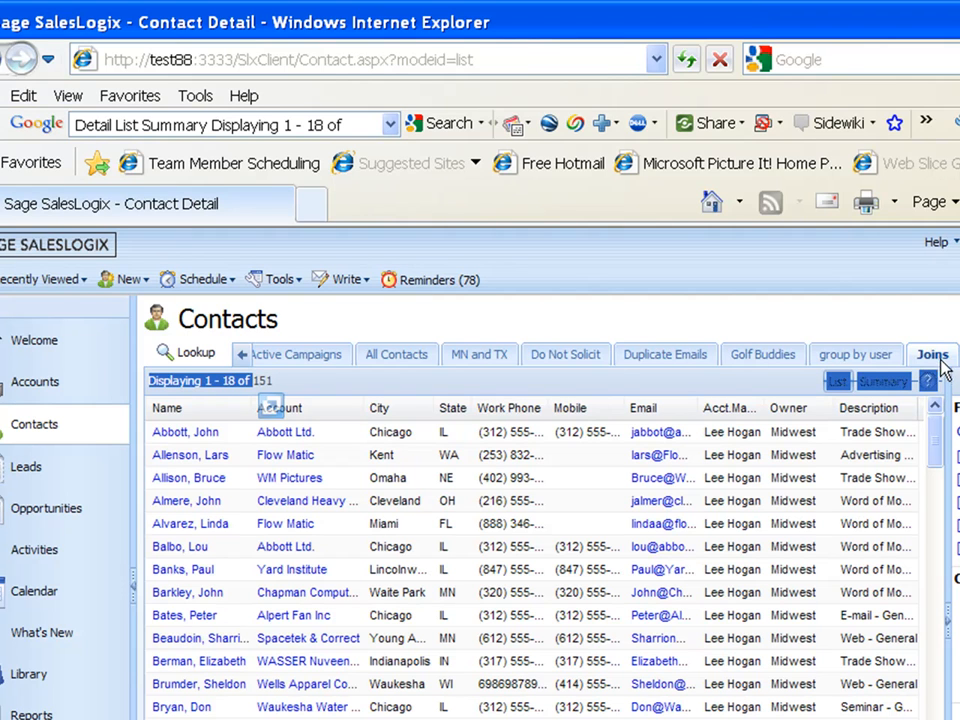
right_click(937, 368)
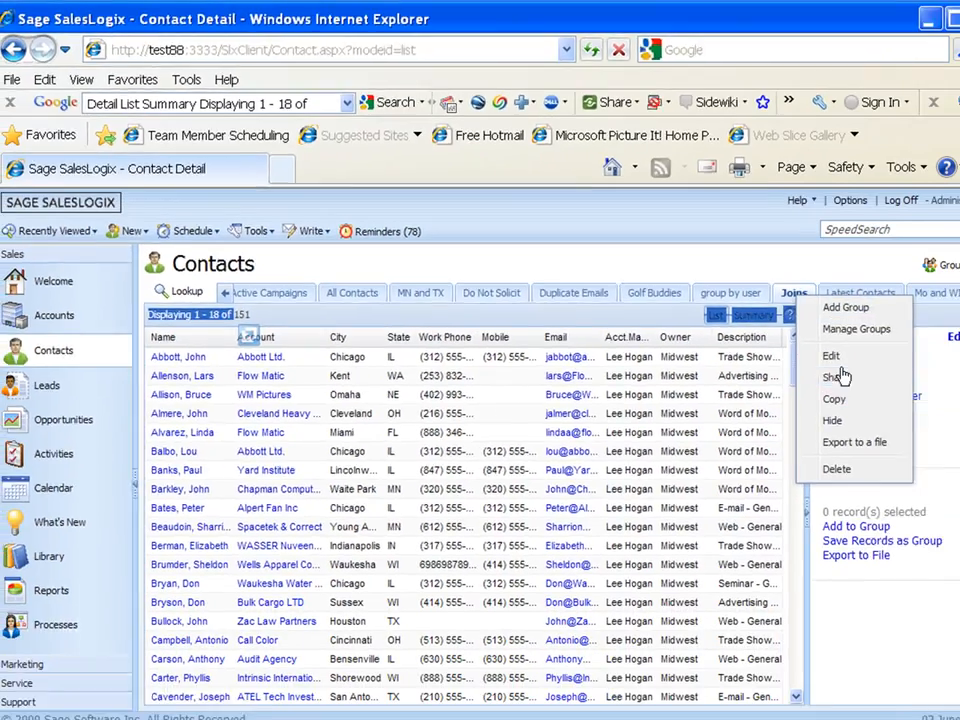
click(833, 356)
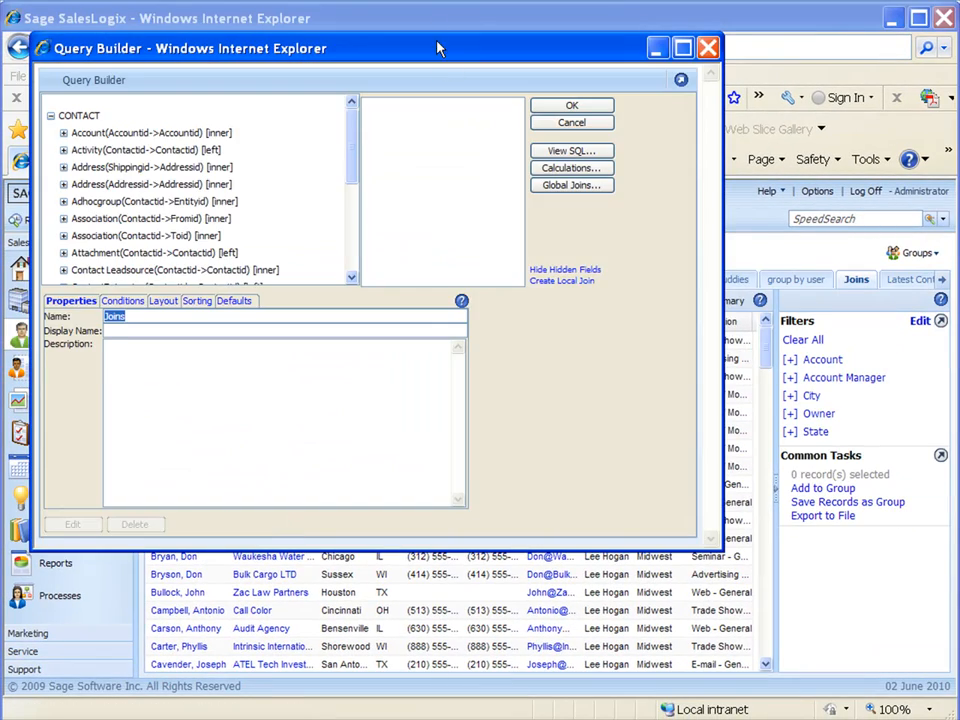
drag(437, 48, 502, 112)
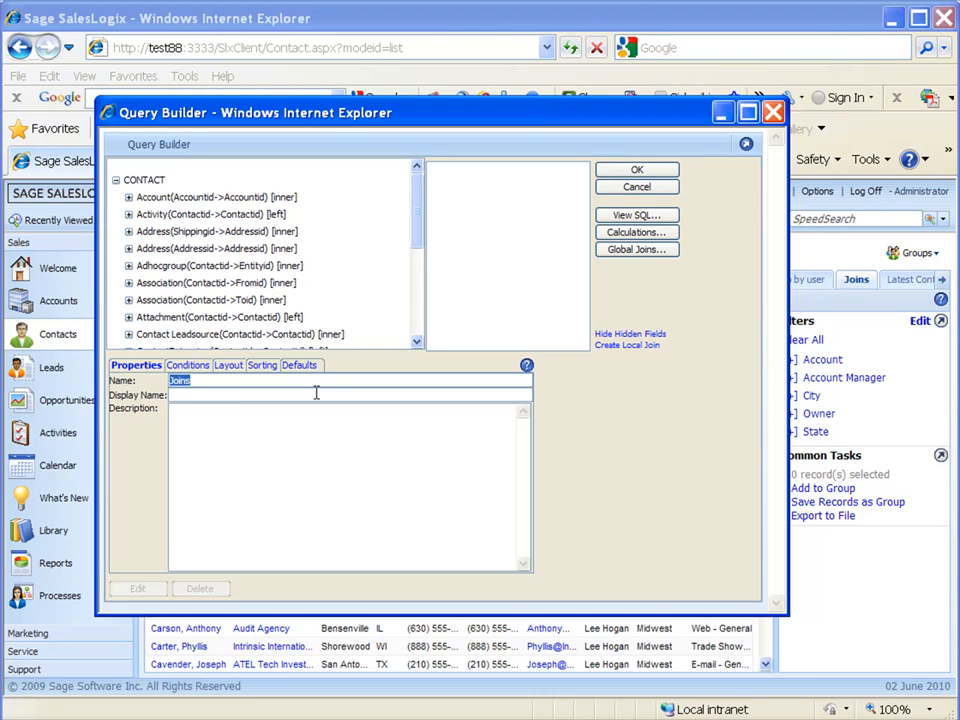
click(176, 380)
click(187, 365)
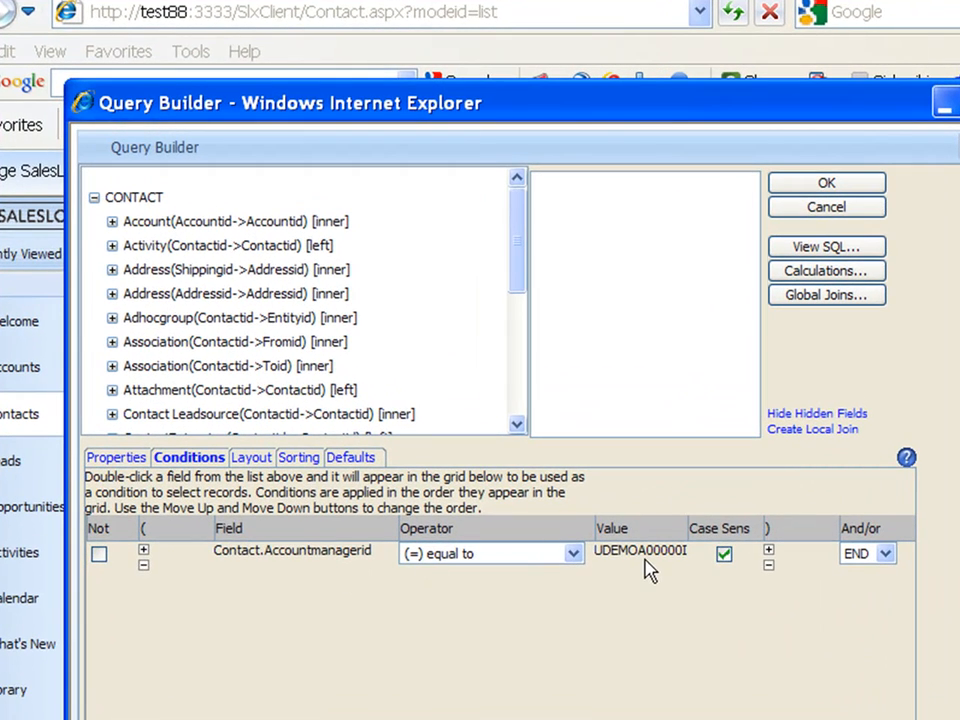
Delete the Description column from the group's layout and save the group.
click(252, 458)
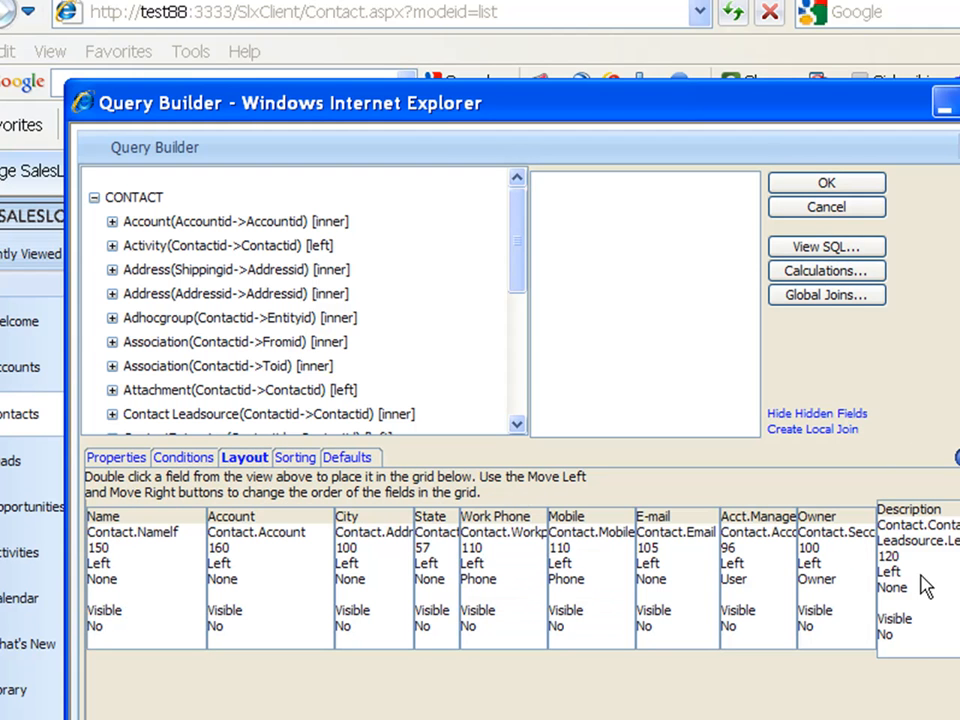
mouse_move(926, 583)
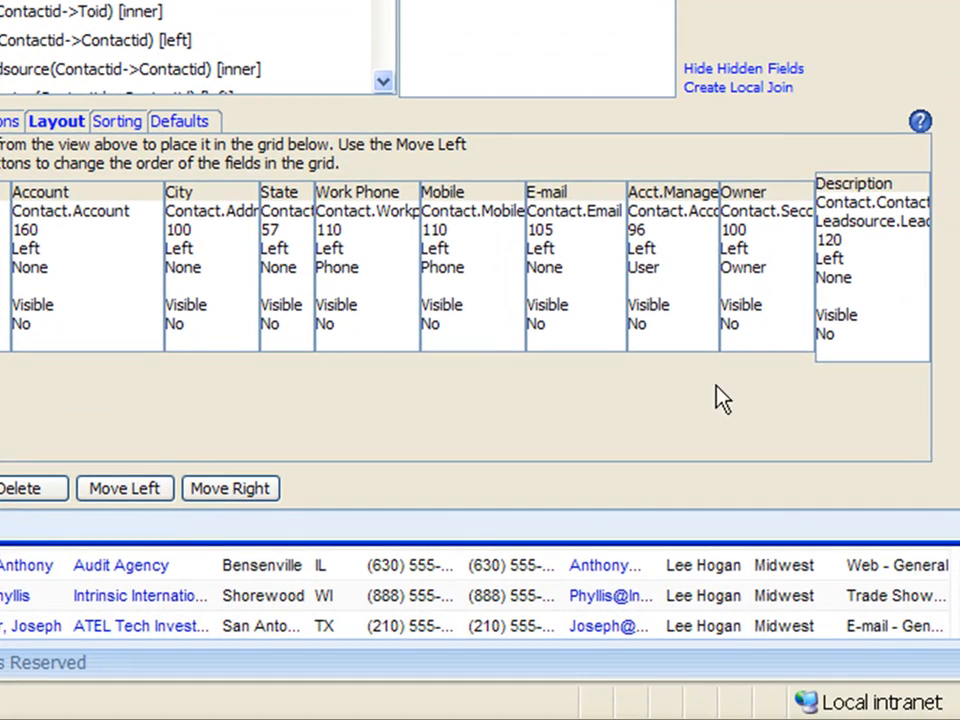
click(862, 187)
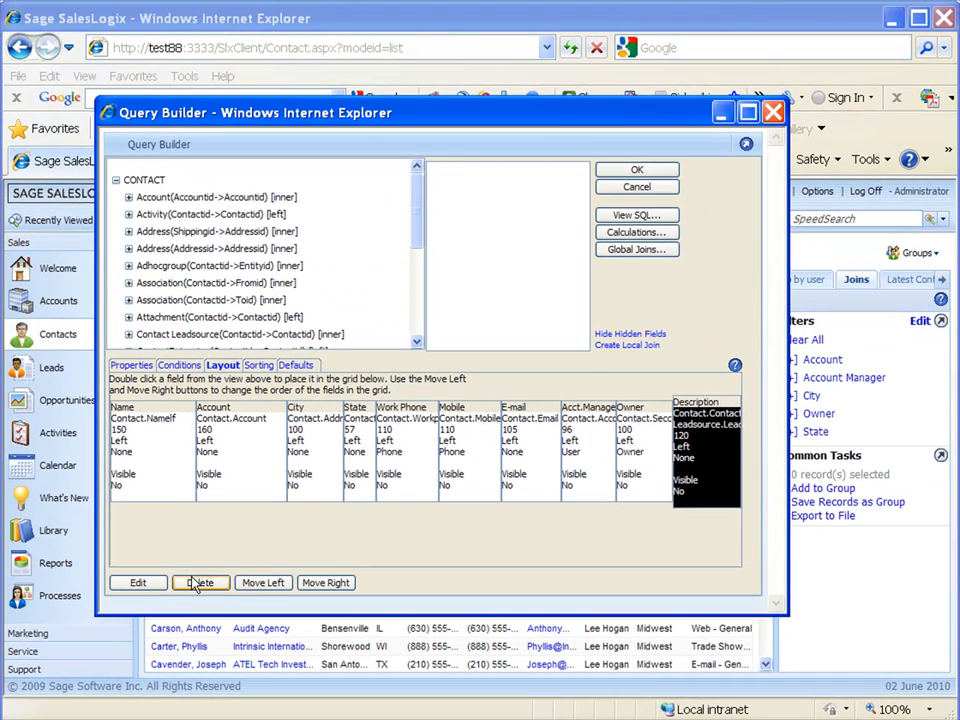
click(33, 496)
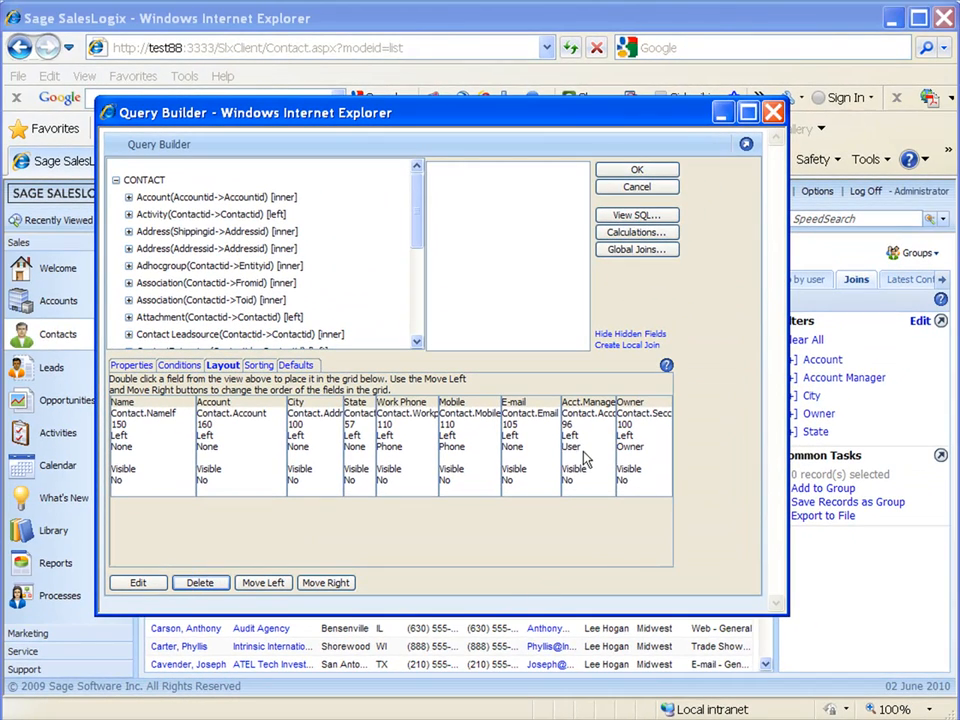
click(634, 172)
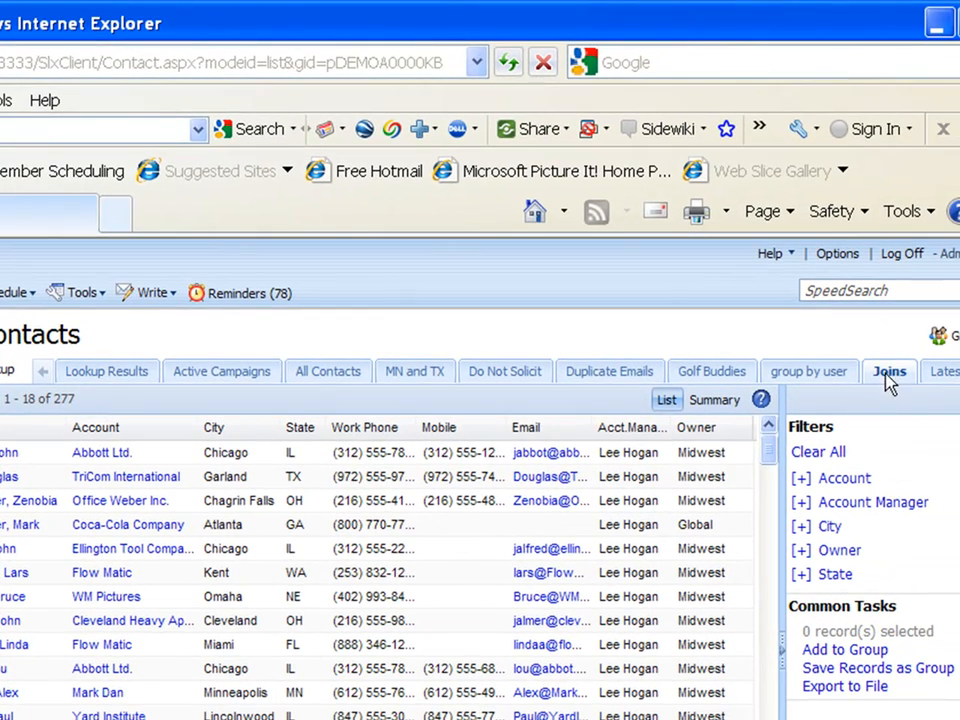
Reopen the Joins group for editing and add the Description field from Leadsource under Contact Leadsource as the last layout column.
click(888, 381)
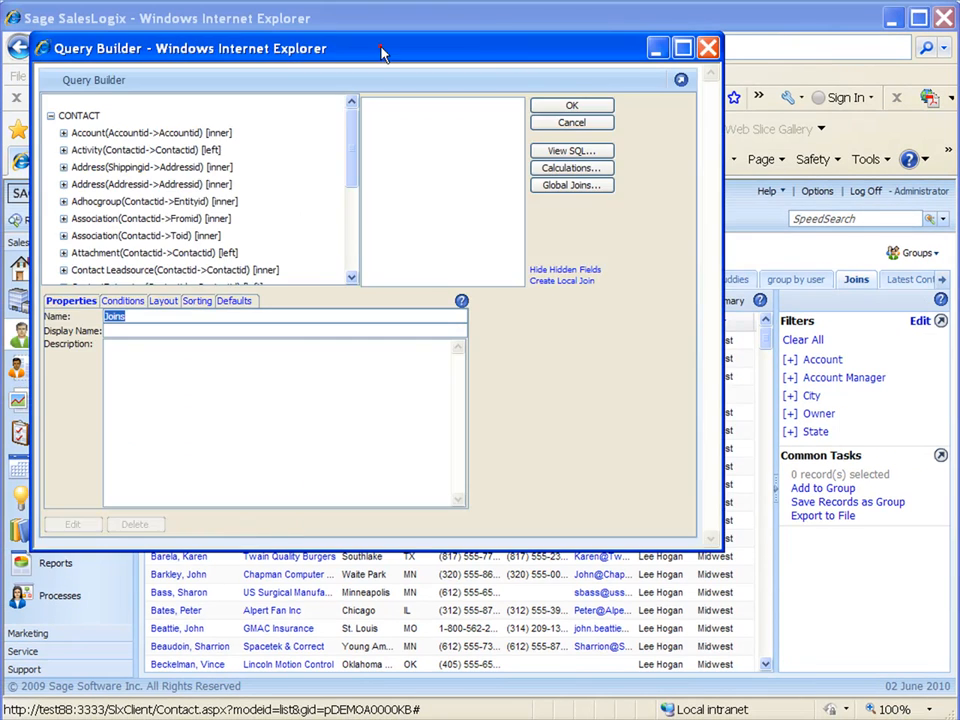
drag(381, 48, 449, 150)
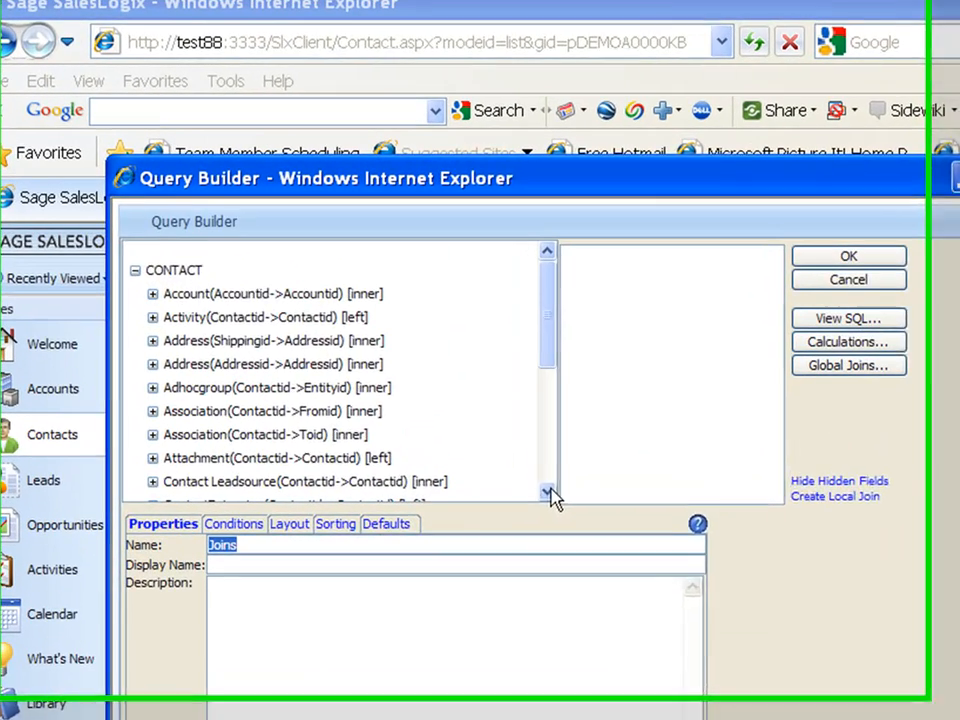
click(419, 376)
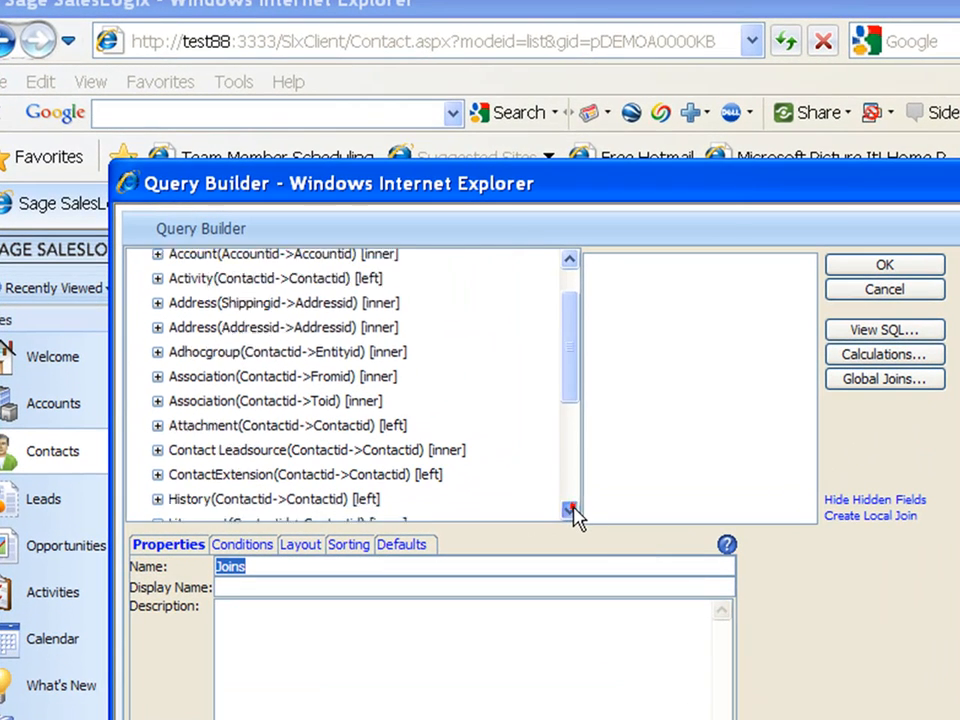
click(248, 435)
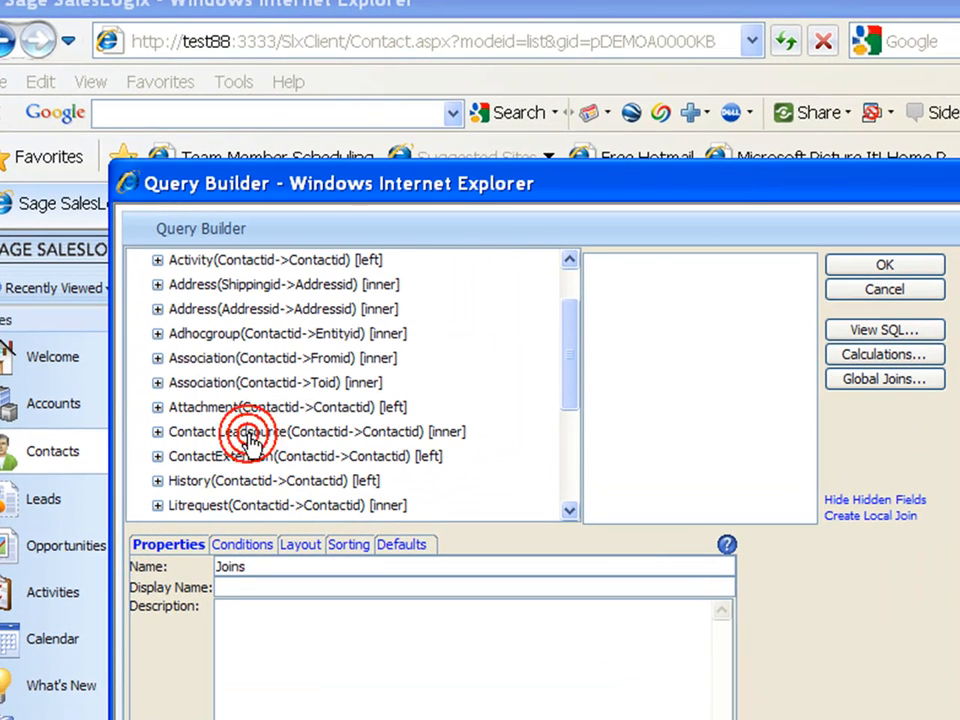
click(158, 432)
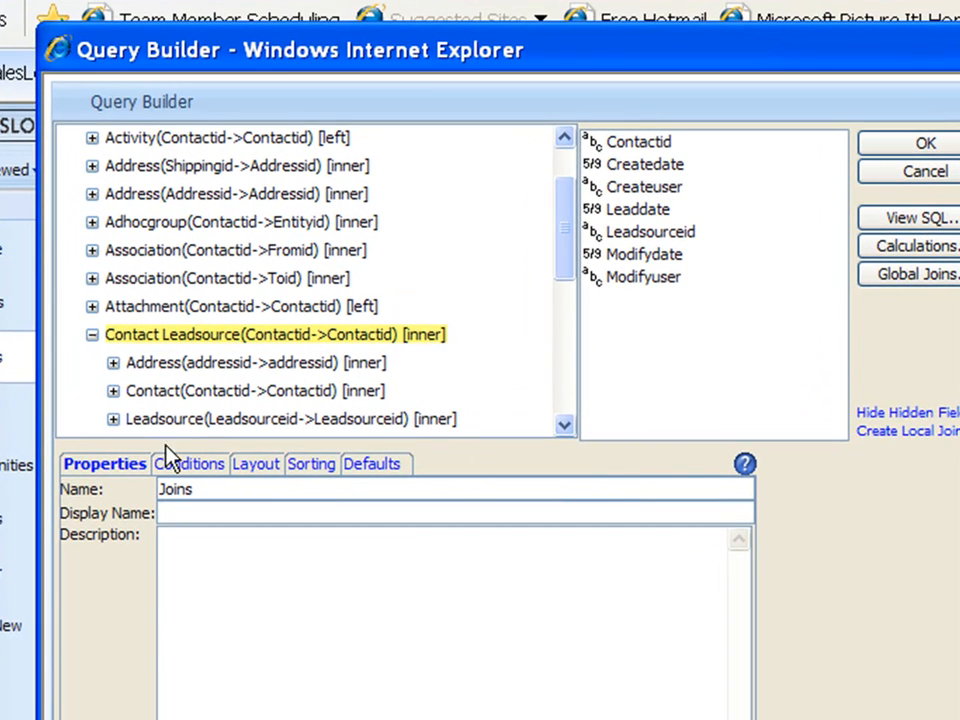
click(176, 422)
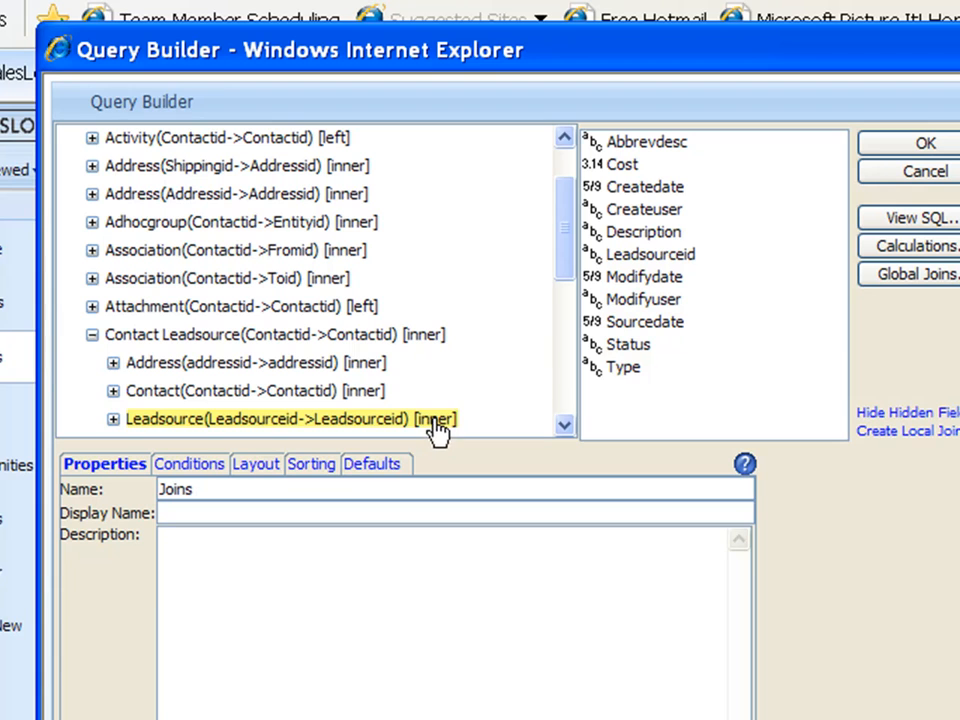
click(257, 462)
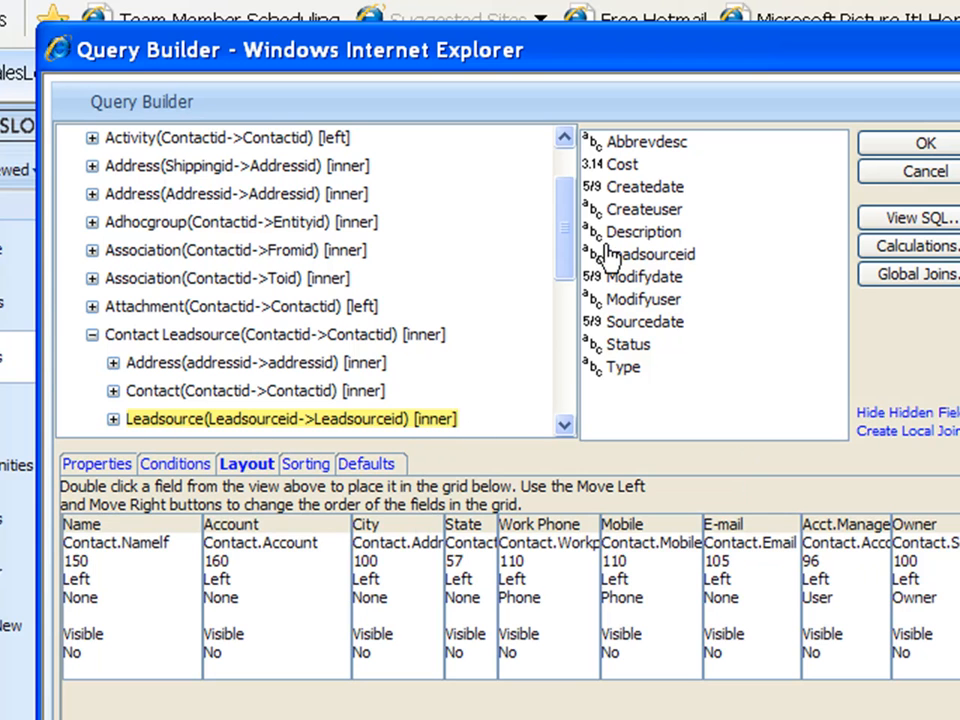
drag(620, 241, 911, 581)
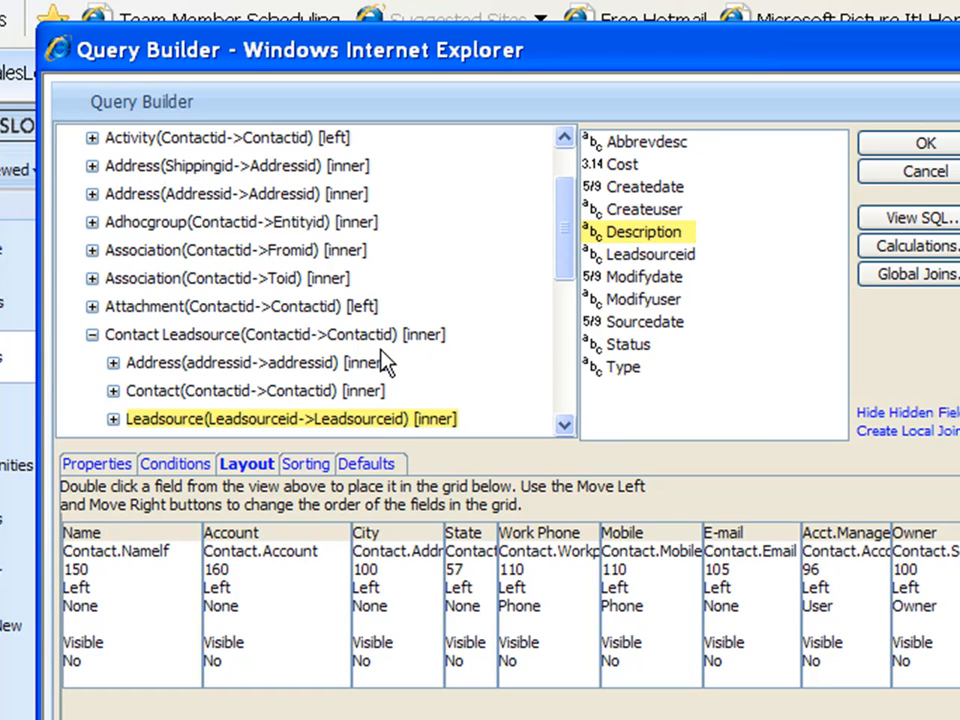
Examine the global join between CONTACT and CONTACT_LEADSOURCE in the Global Join Manager, including its join type, then close the manager.
click(410, 336)
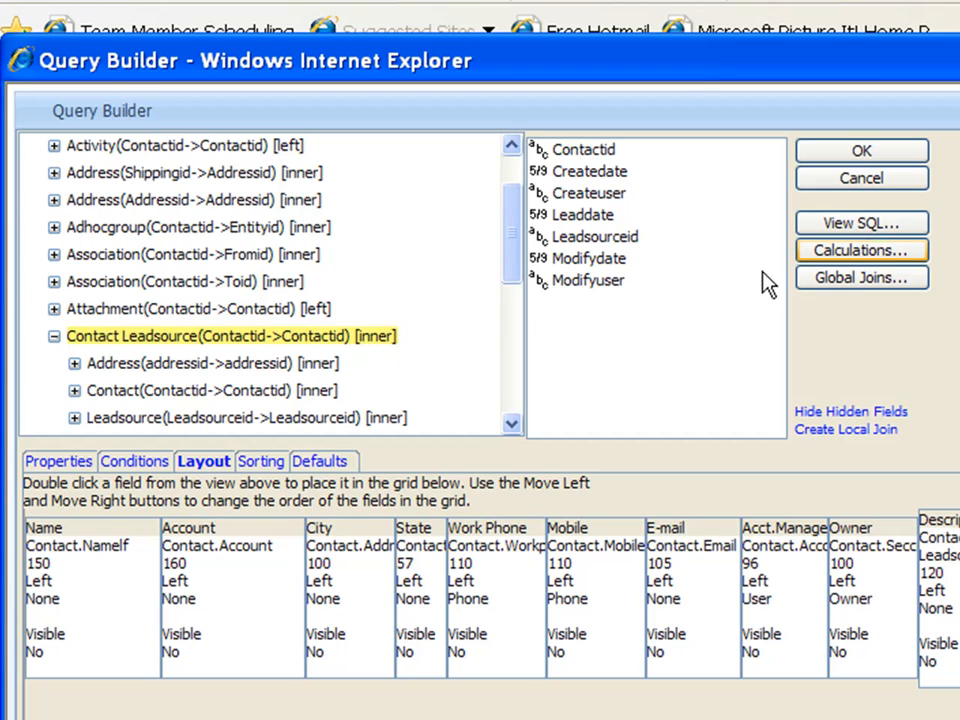
click(862, 290)
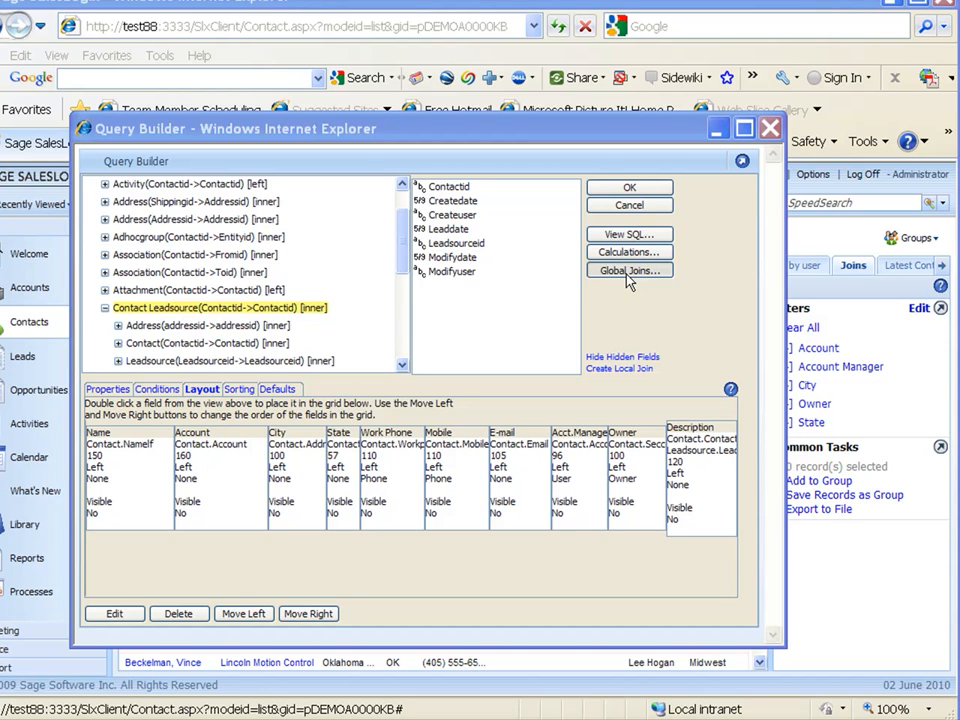
click(627, 274)
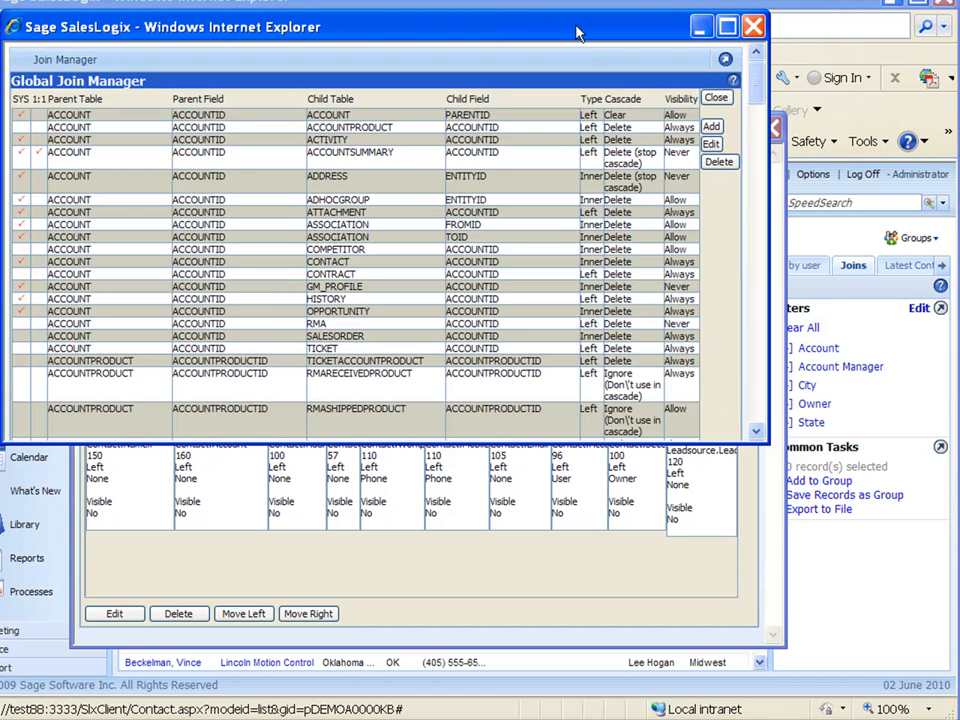
drag(576, 33, 643, 120)
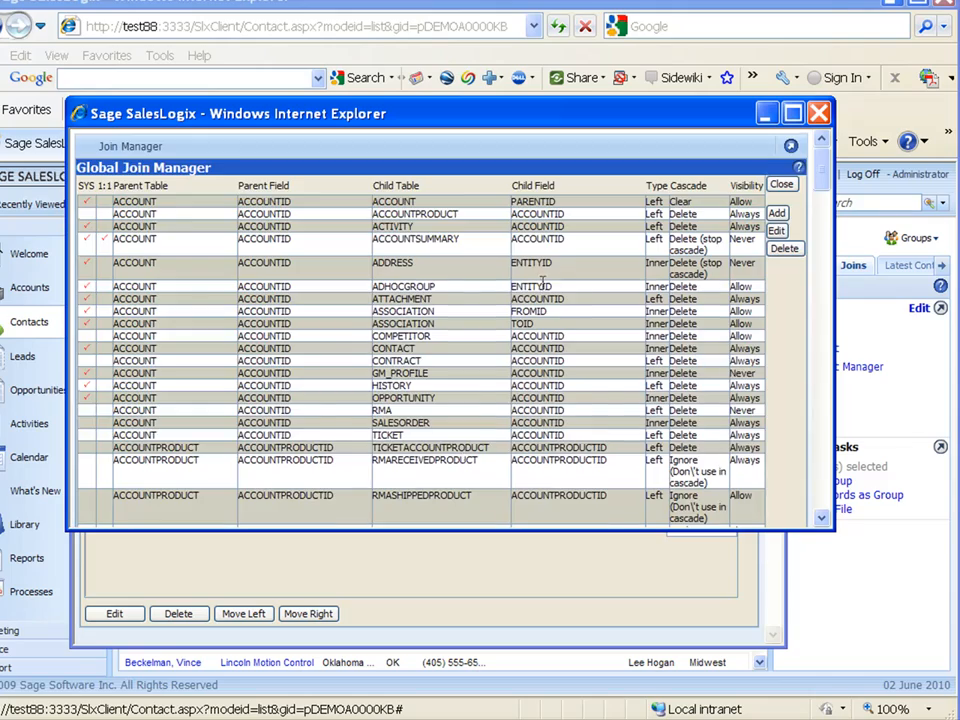
scroll(237, 312, down, 6)
scroll(237, 312, down, 5)
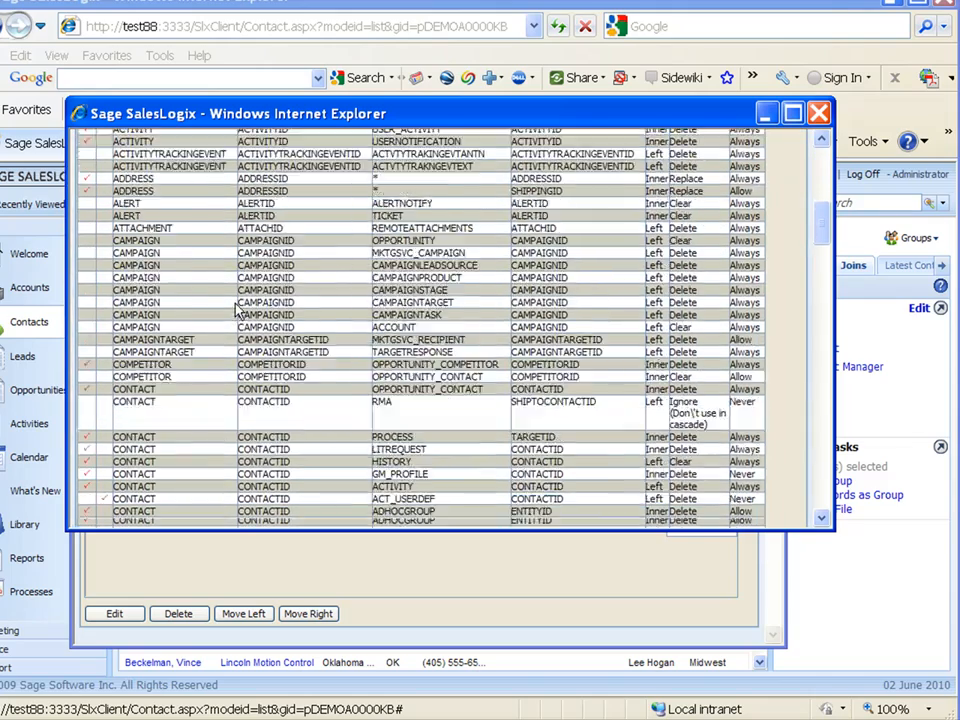
scroll(295, 345, down, 2)
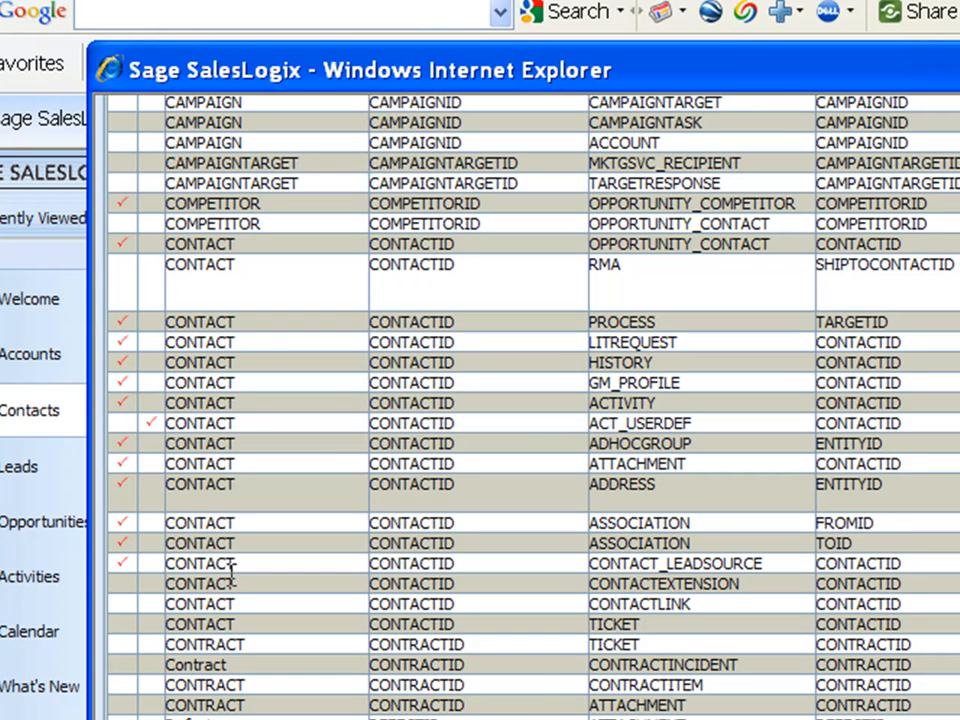
click(678, 556)
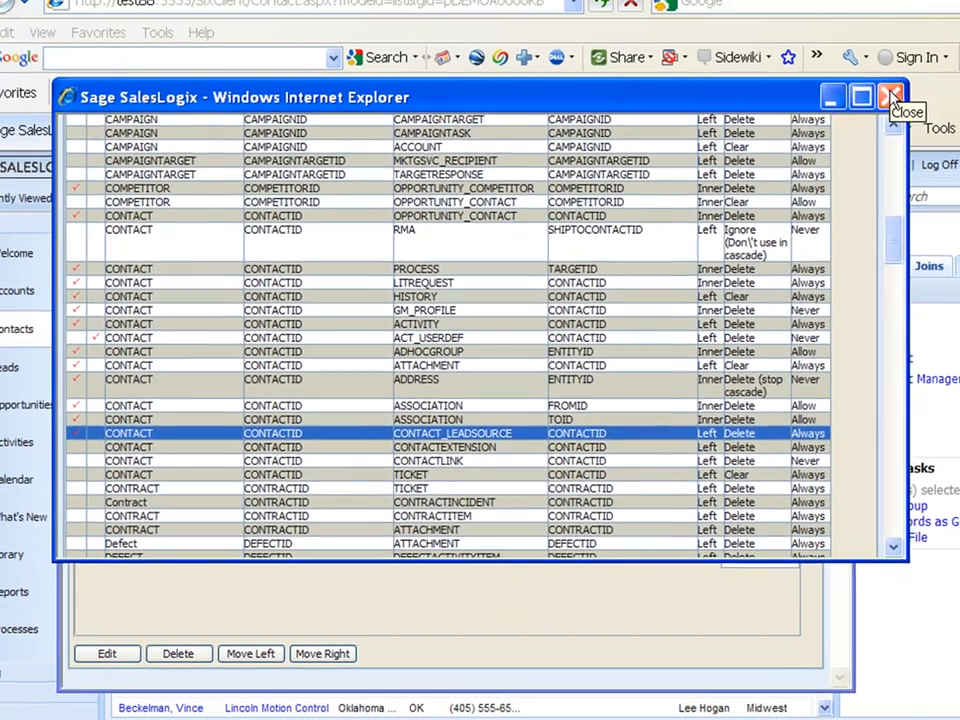
click(894, 96)
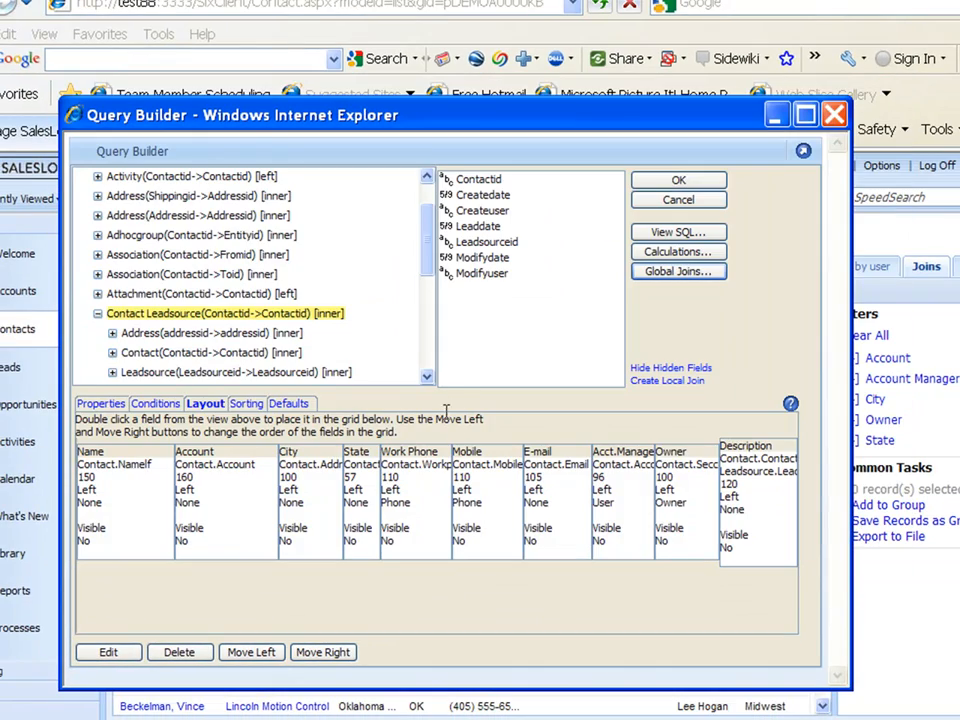
Compare the Createuser and Modifyuser joins to Userinfo under Contact Leadsource and inspect their available fields.
click(430, 378)
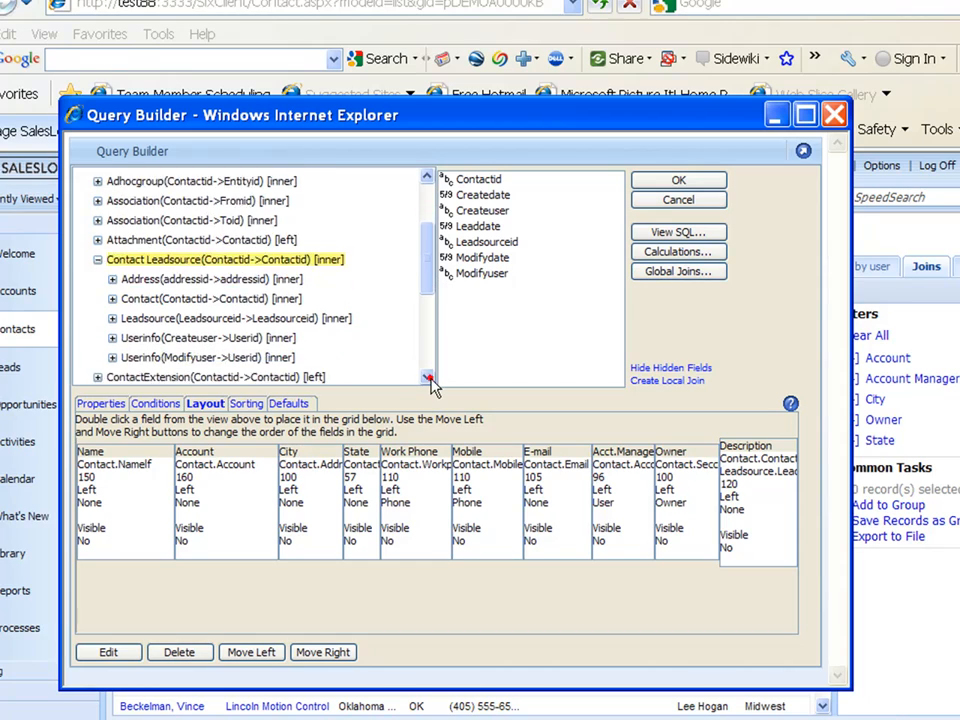
click(430, 378)
click(430, 378)
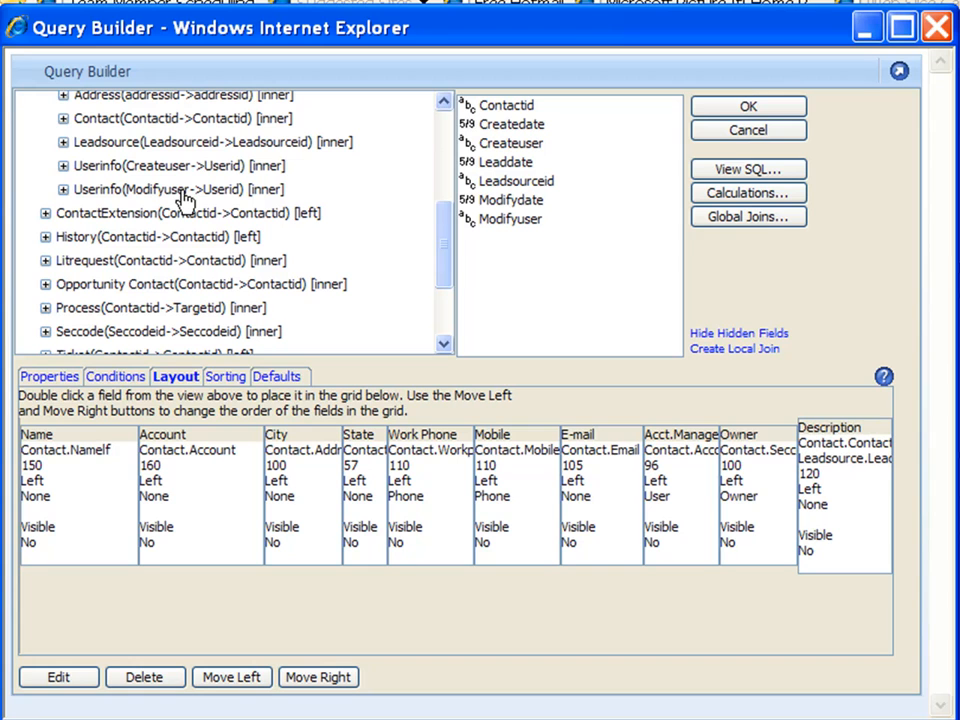
click(443, 101)
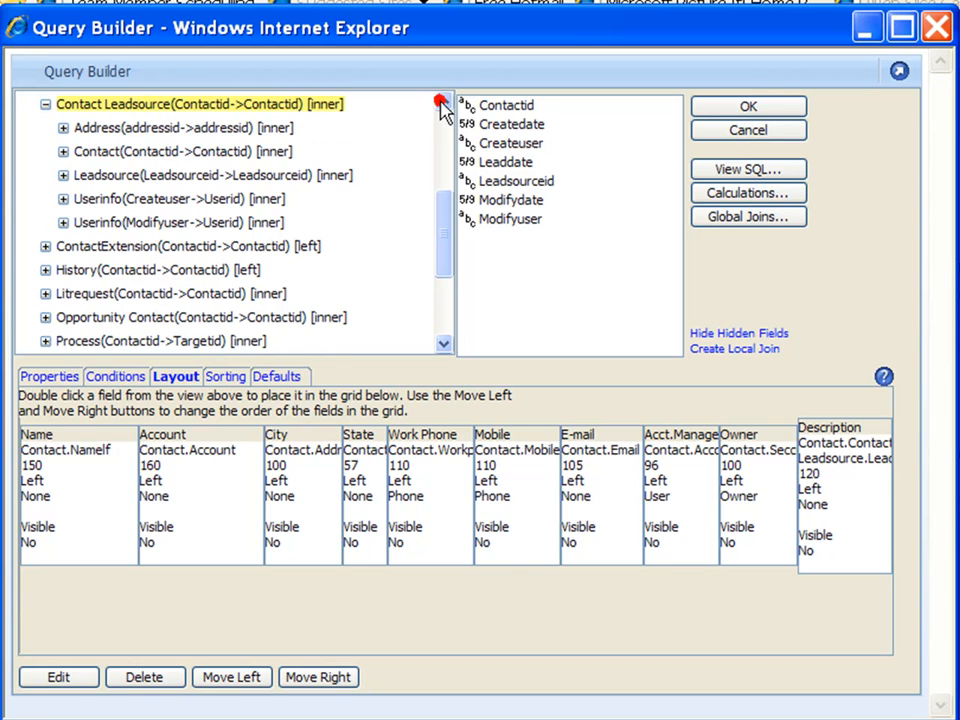
click(110, 199)
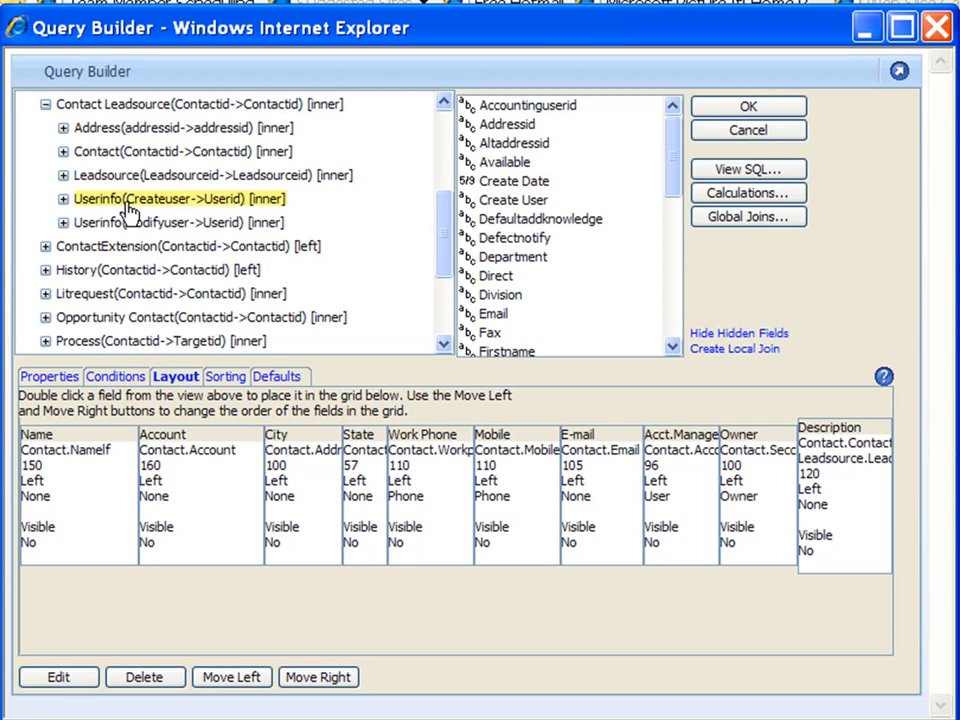
click(110, 224)
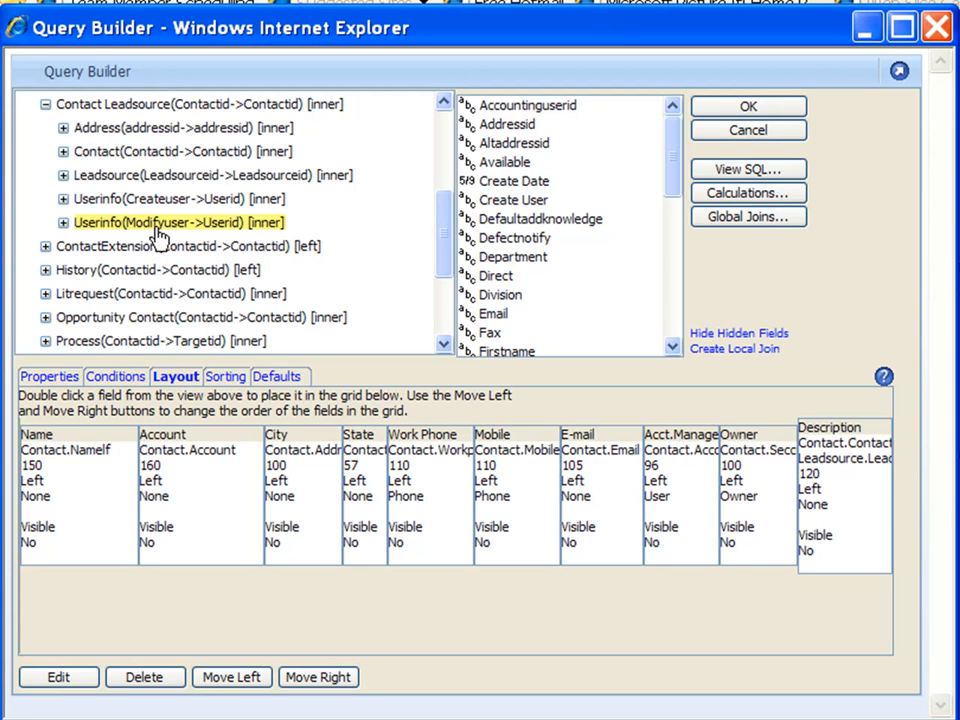
click(90, 205)
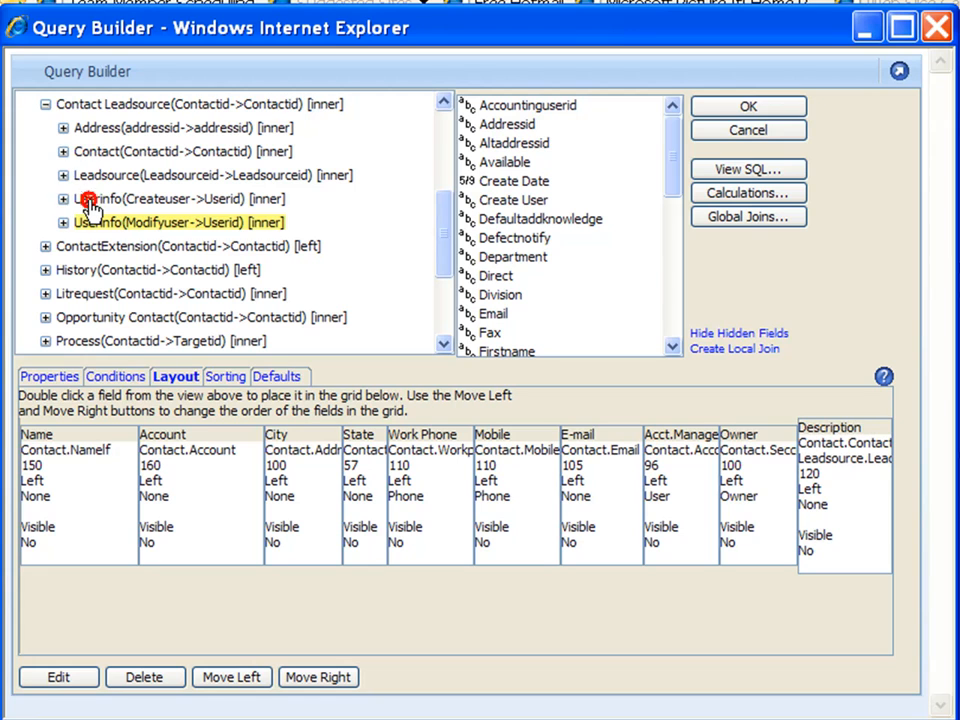